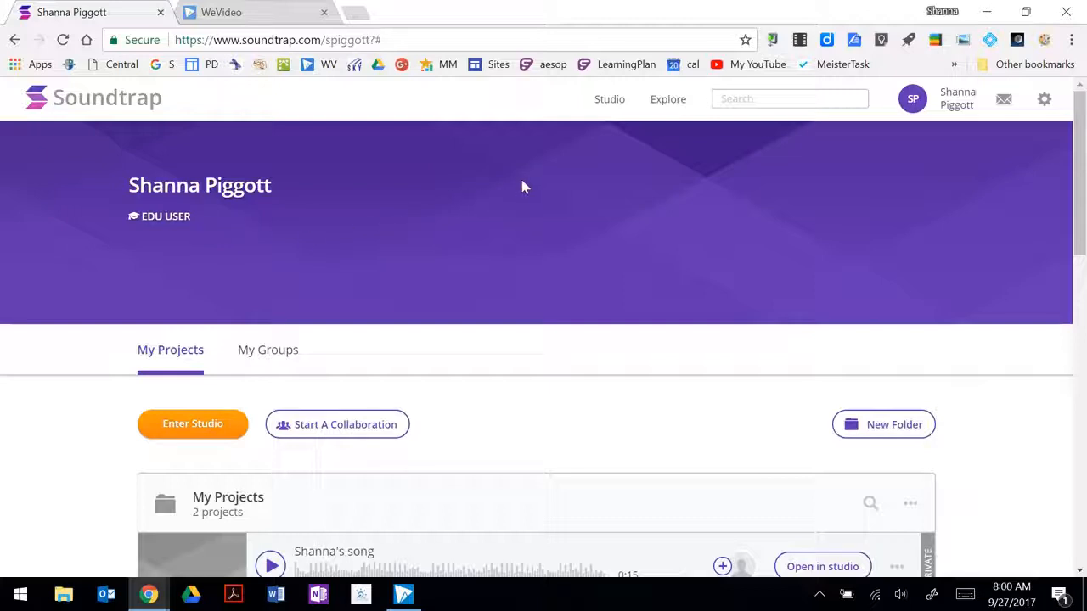
# Enter the studio and start a new project from the Blank template
pyautogui.scroll(-1, 523, 186)
pyautogui.scroll(-1, 517, 188)
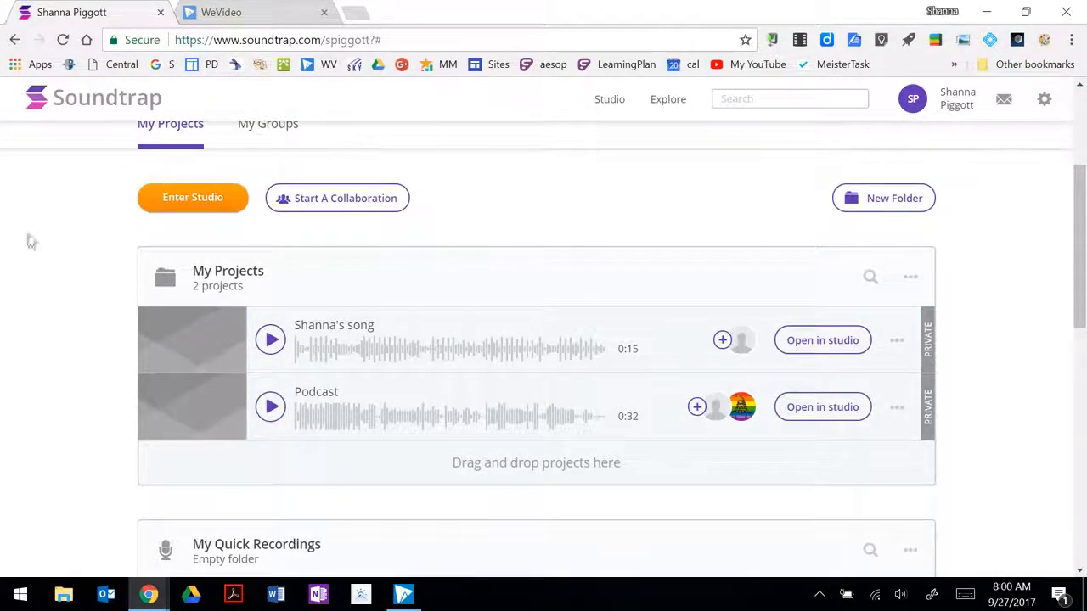
pyautogui.click(194, 197)
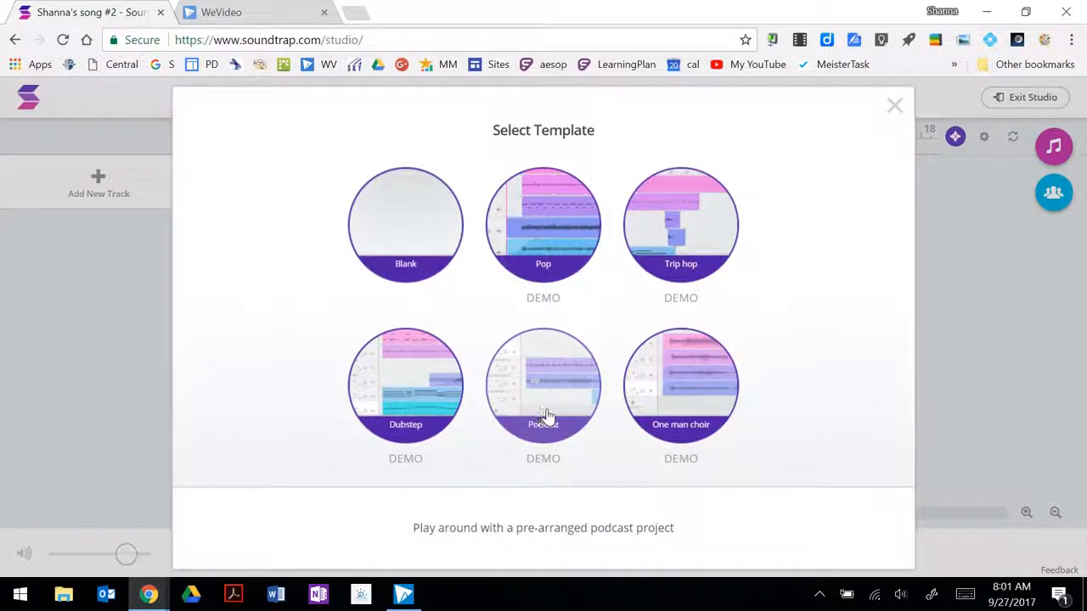
pyautogui.click(391, 223)
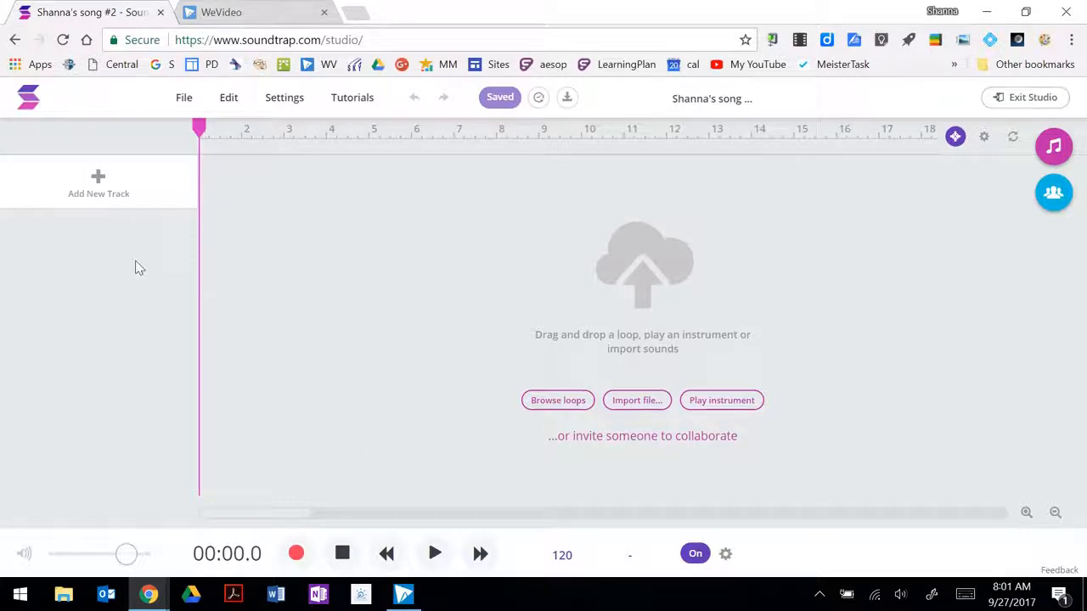
# Add a Voice & microphones track and assign it the Dry voice preset
pyautogui.click(98, 183)
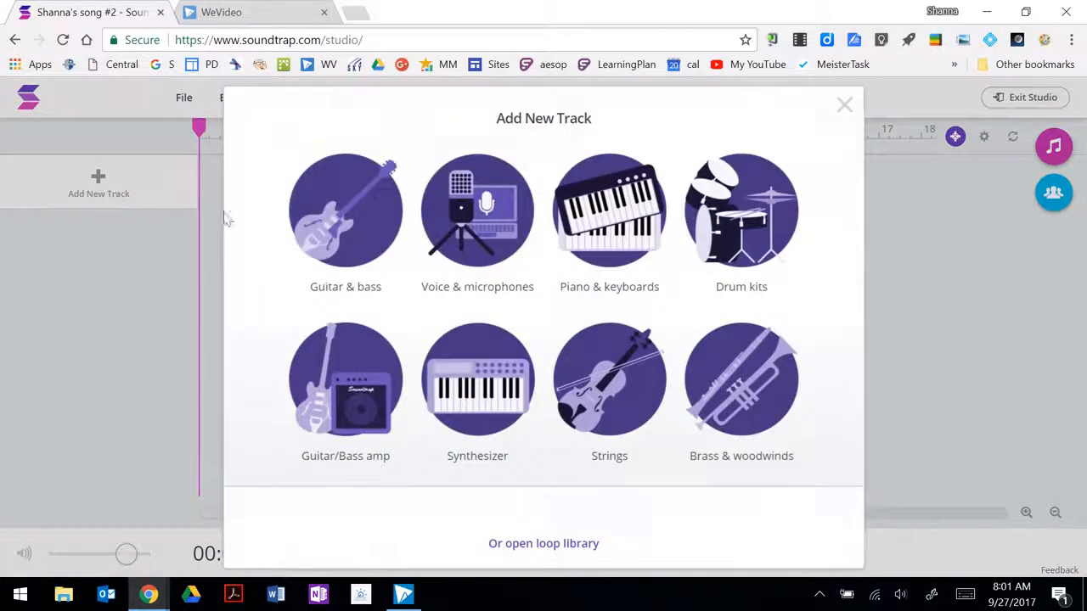
pyautogui.click(478, 211)
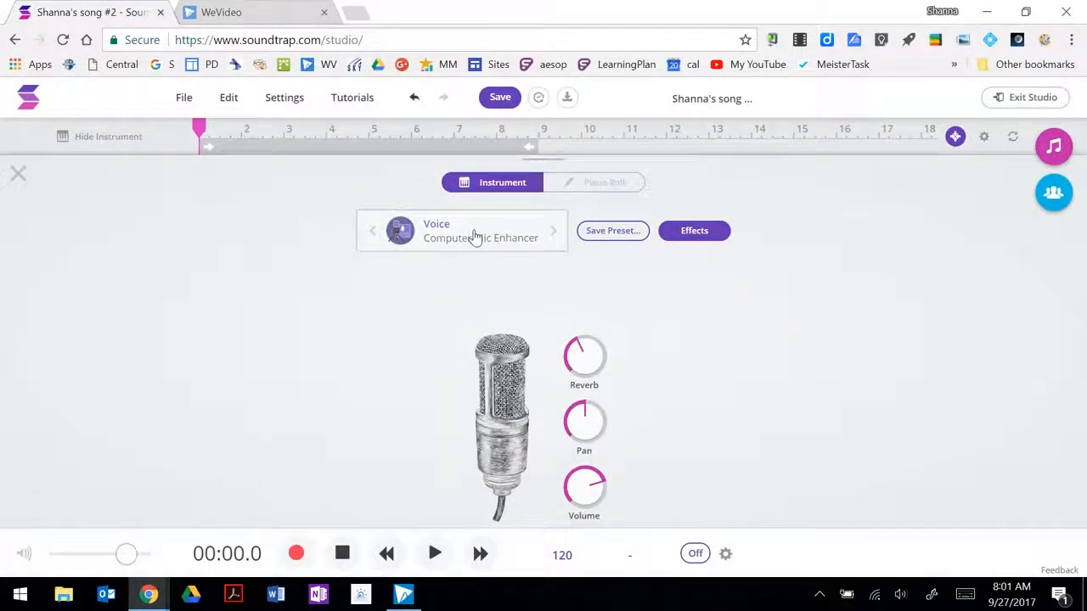
pyautogui.click(502, 239)
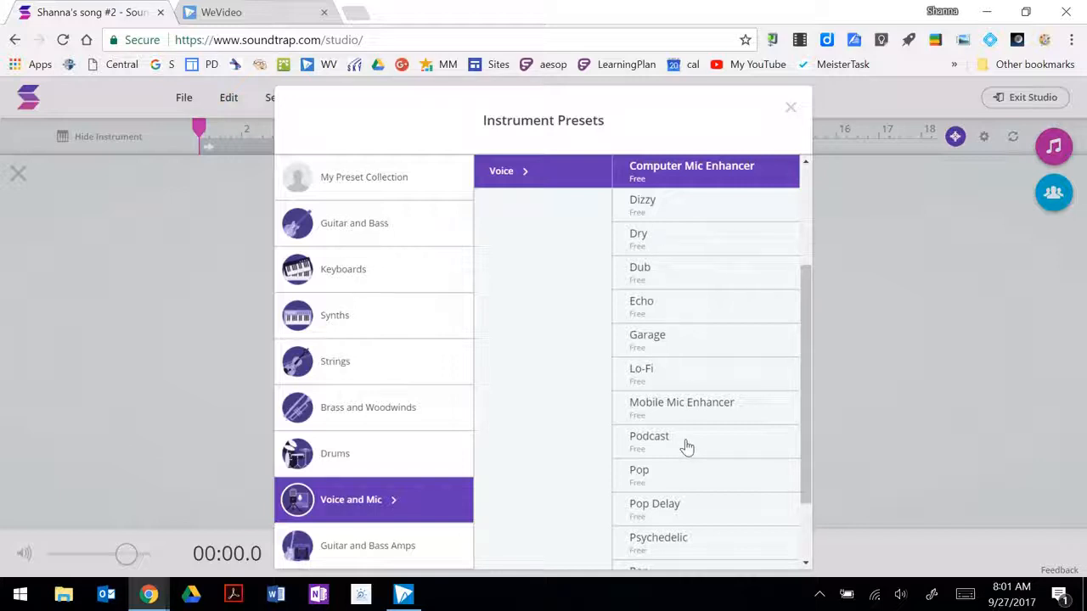
pyautogui.click(665, 244)
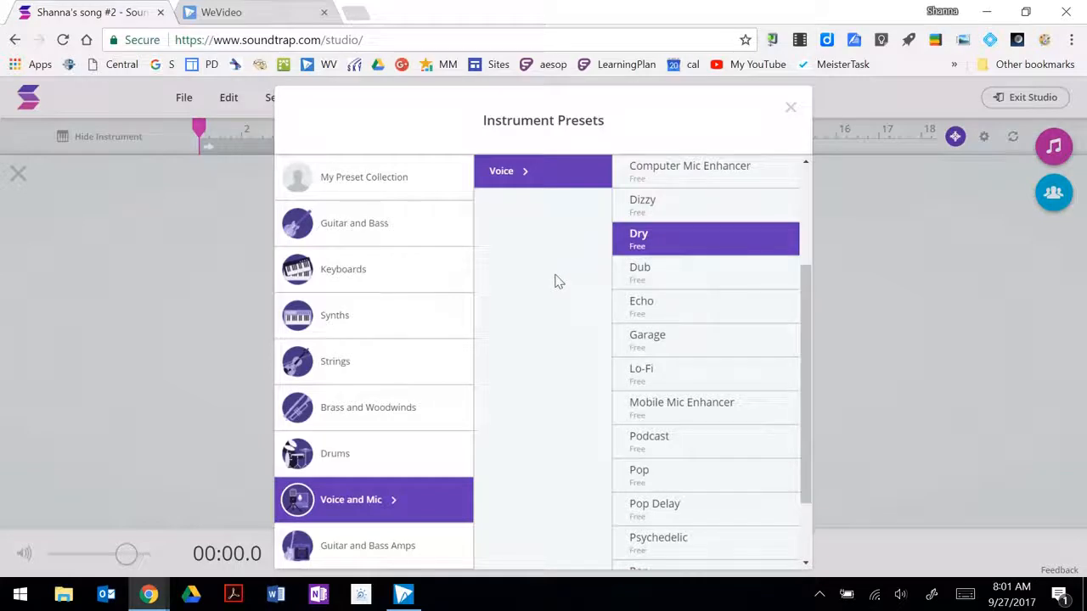
pyautogui.click(665, 246)
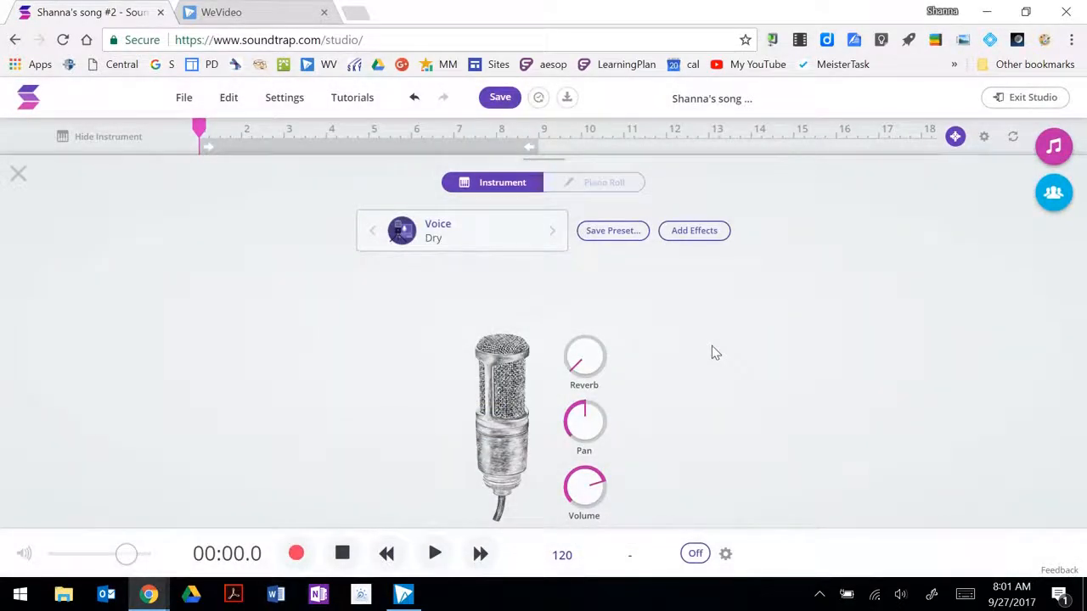
# Record about 8 seconds of voice on the Mic track and close the instrument view
pyautogui.click(296, 556)
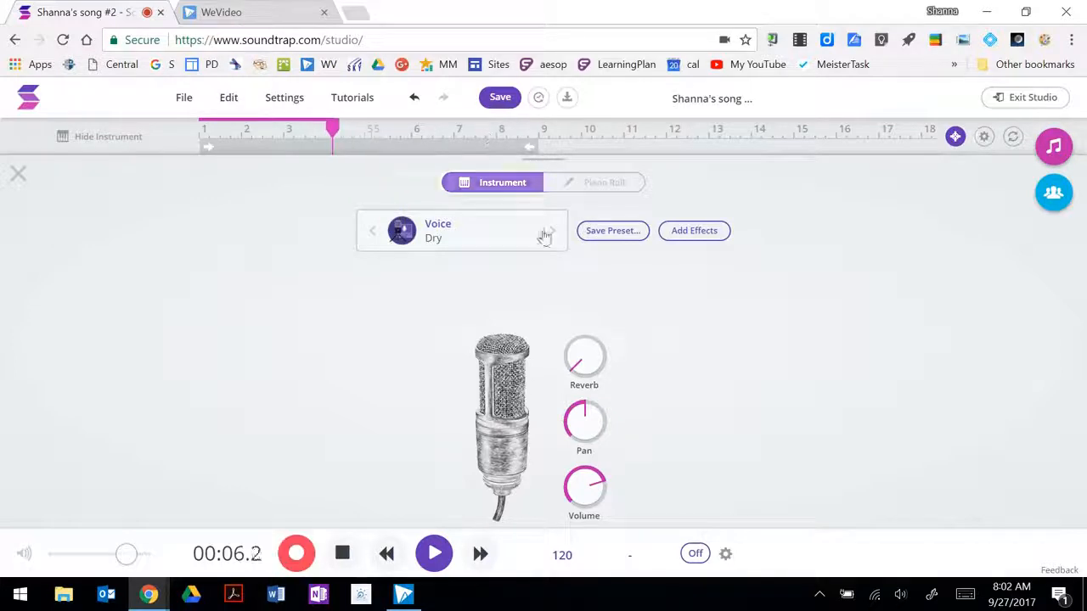
pyautogui.click(343, 555)
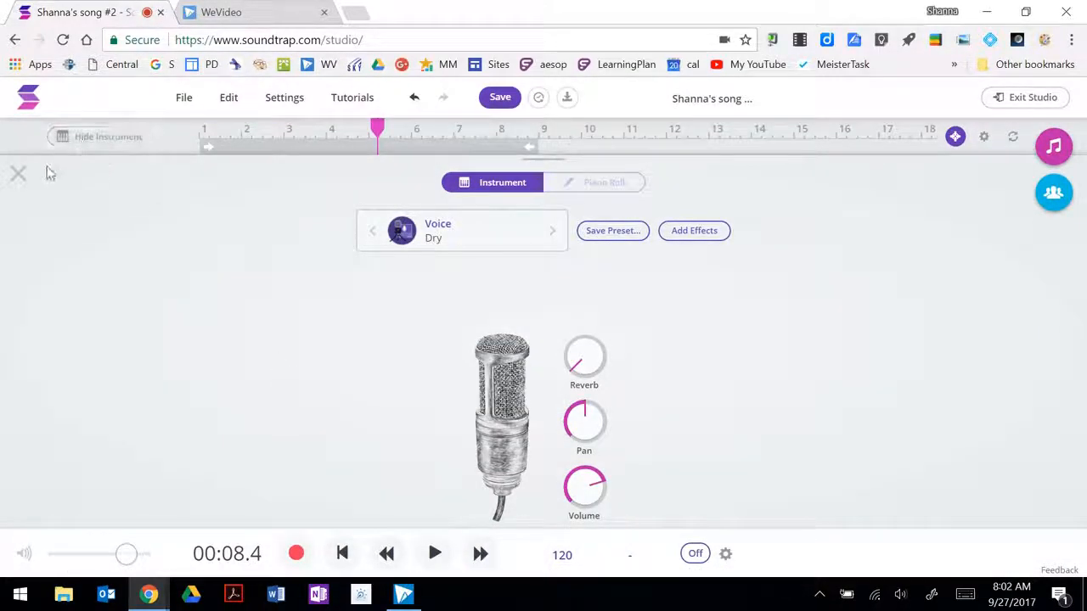
pyautogui.click(19, 175)
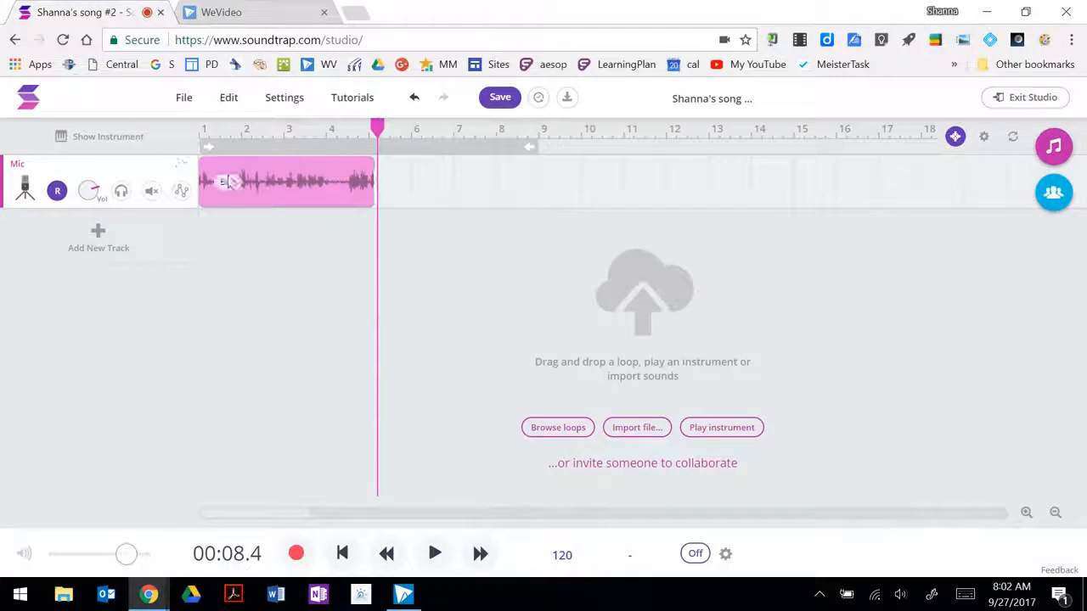
# Return the playhead to the start and play back the first few seconds of the voice recording
pyautogui.click(378, 134)
pyautogui.moveTo(379, 134); pyautogui.dragTo(200, 134)
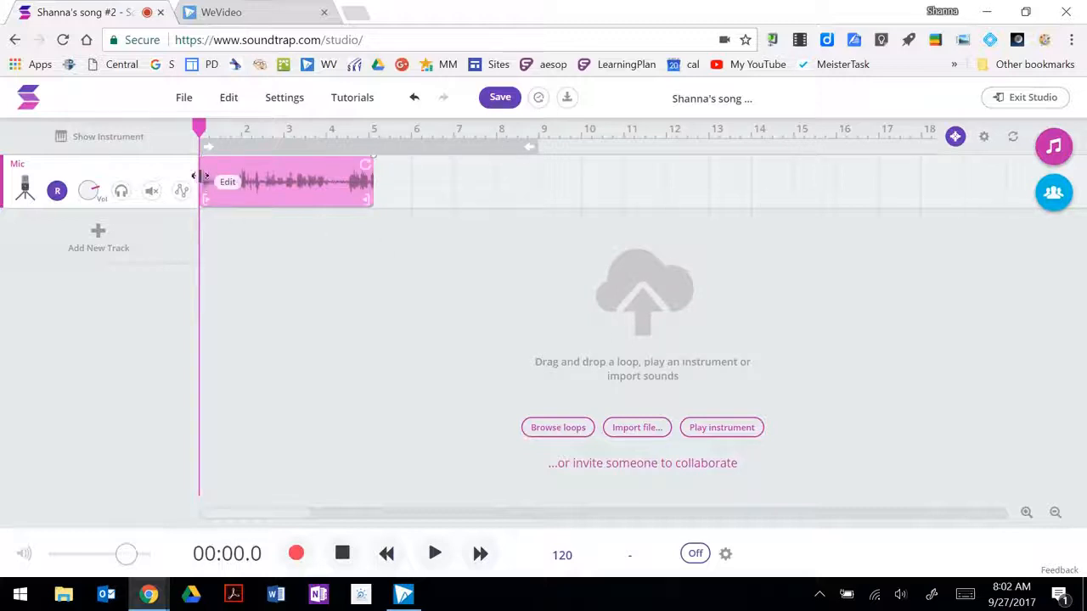
pyautogui.click(434, 553)
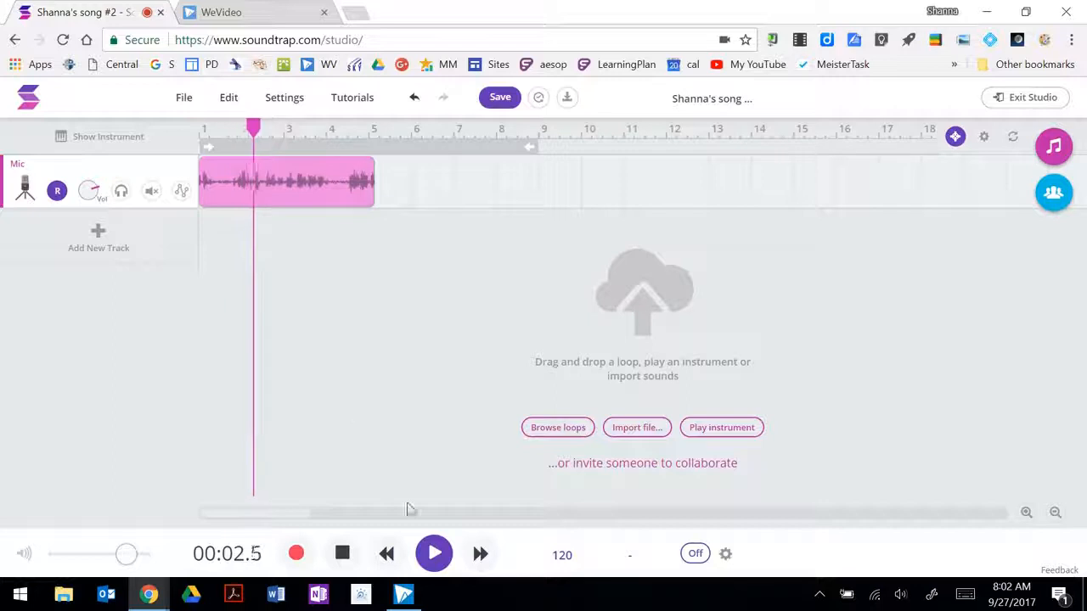
pyautogui.click(343, 554)
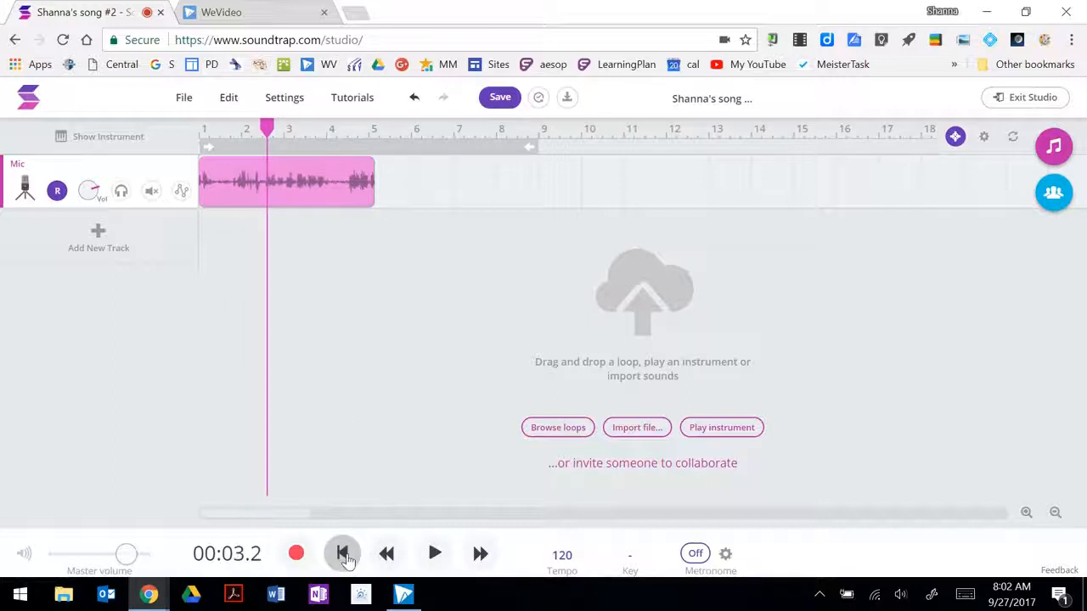
# Split the voice recording's region with the playhead at 00:03.0
pyautogui.click(265, 129)
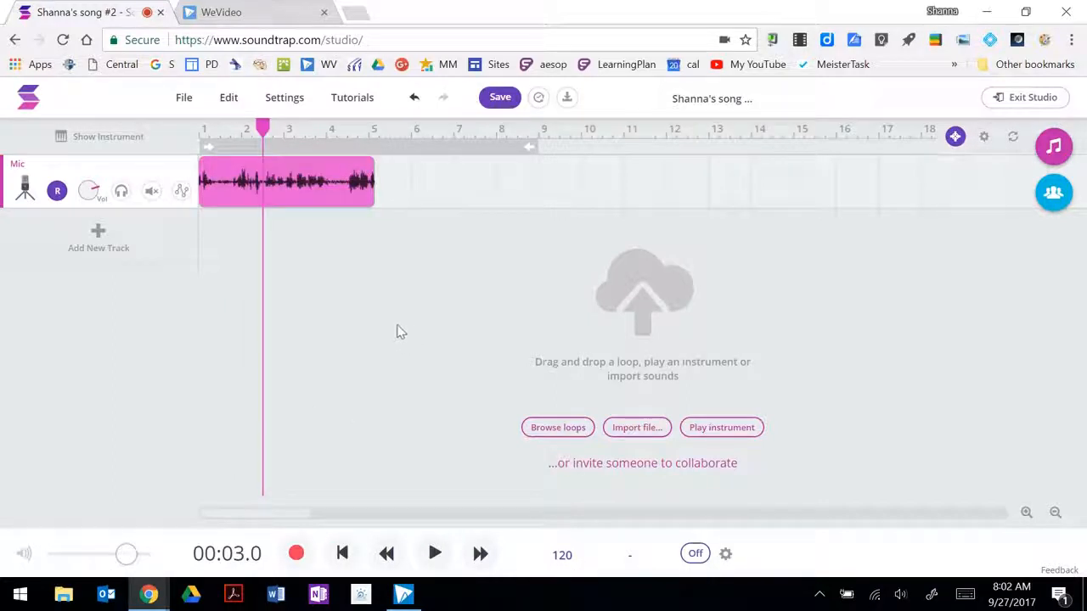
pyautogui.moveTo(267, 192)
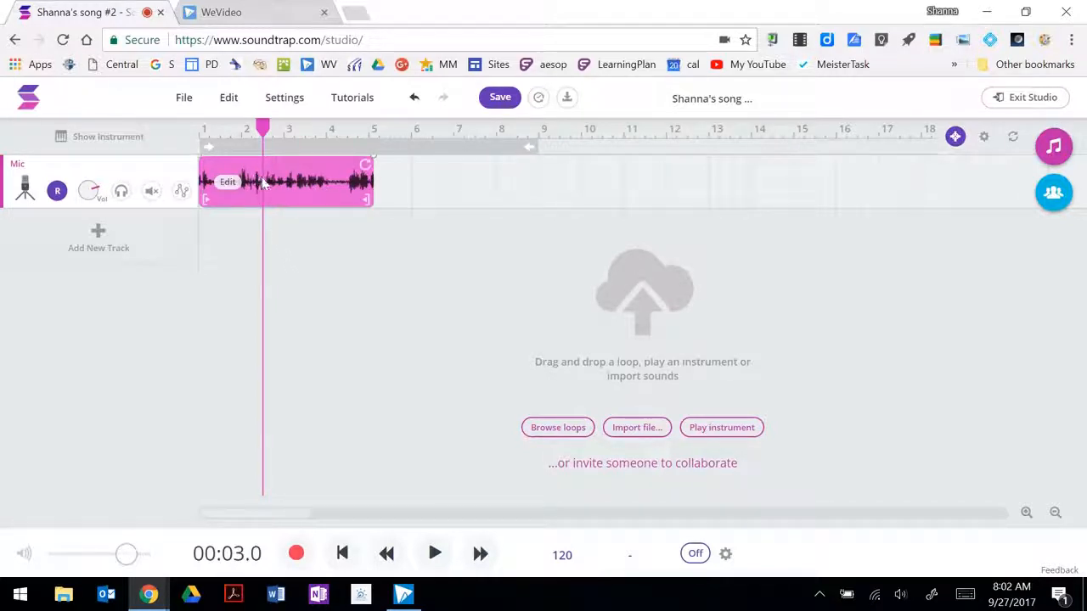
pyautogui.rightClick(265, 183)
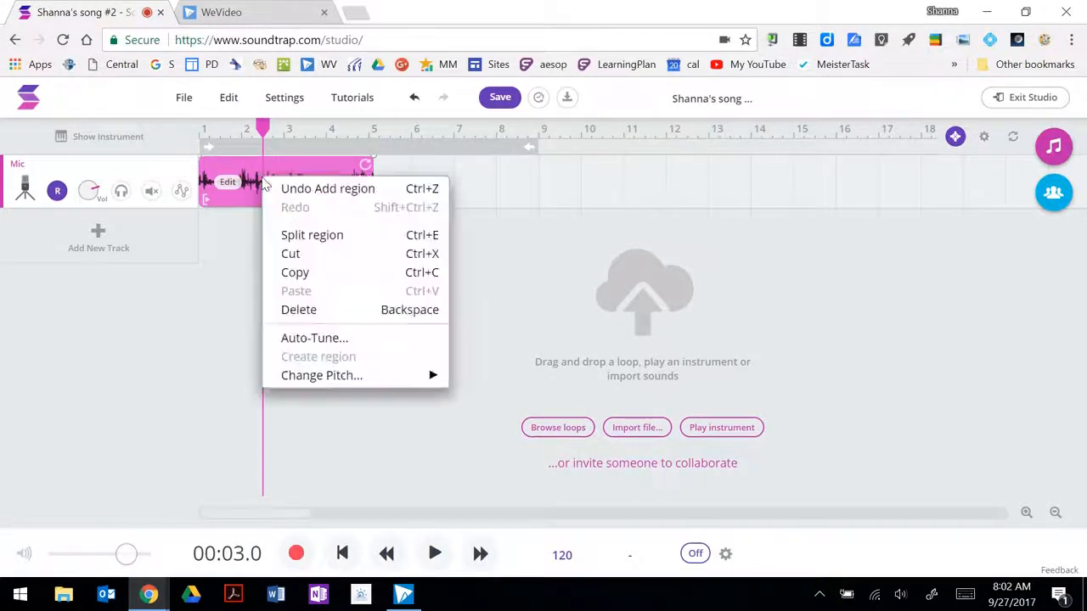
pyautogui.click(292, 244)
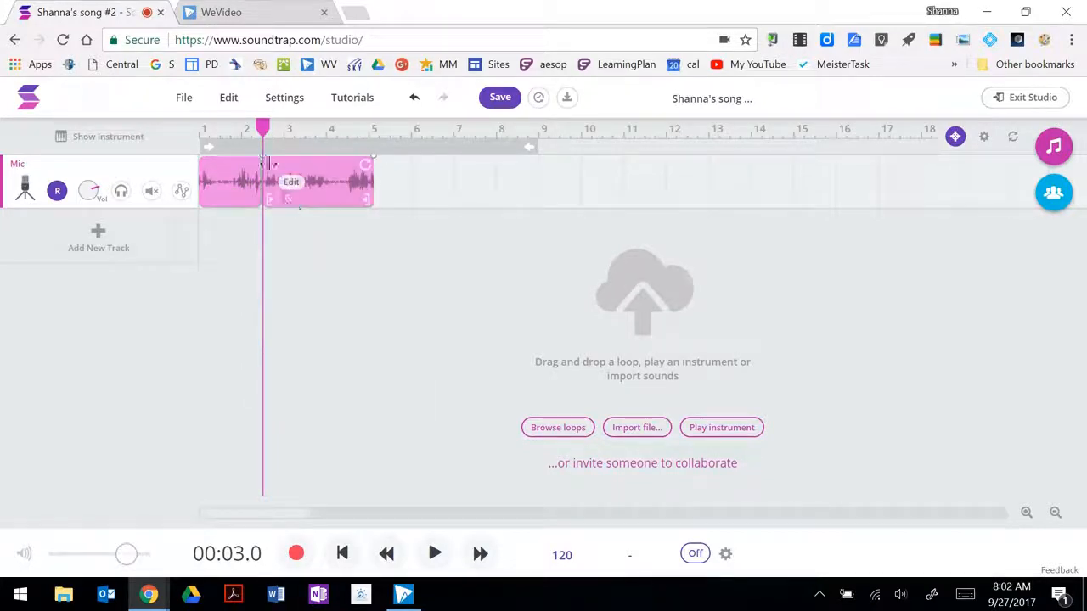
# Split the second voice region at 00:05.0 and delete the middle piece
pyautogui.moveTo(266, 136); pyautogui.dragTo(306, 133)
pyautogui.click(299, 168)
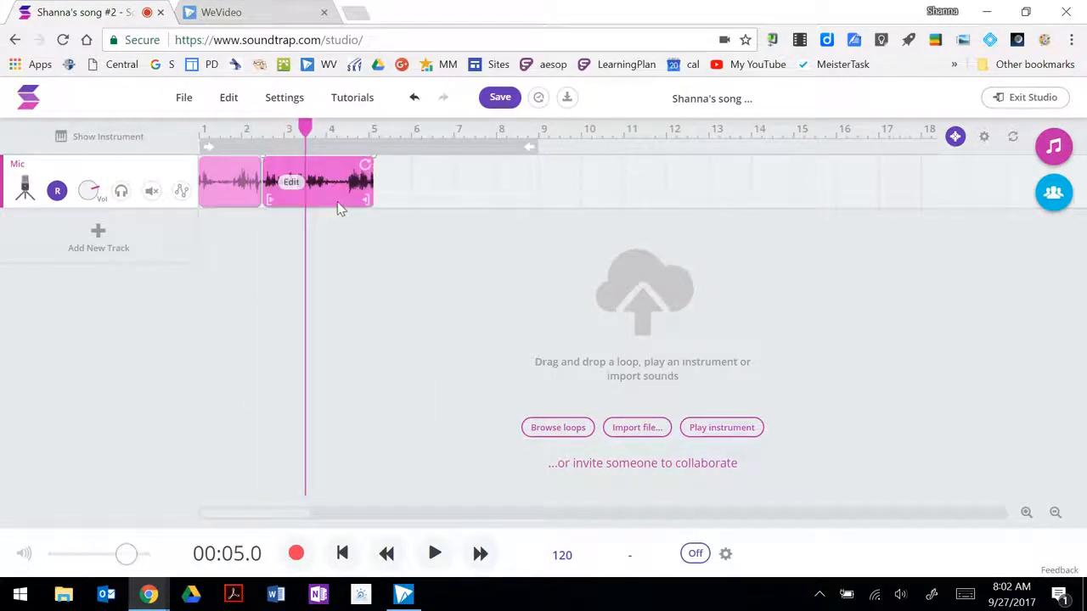
pyautogui.rightClick(299, 168)
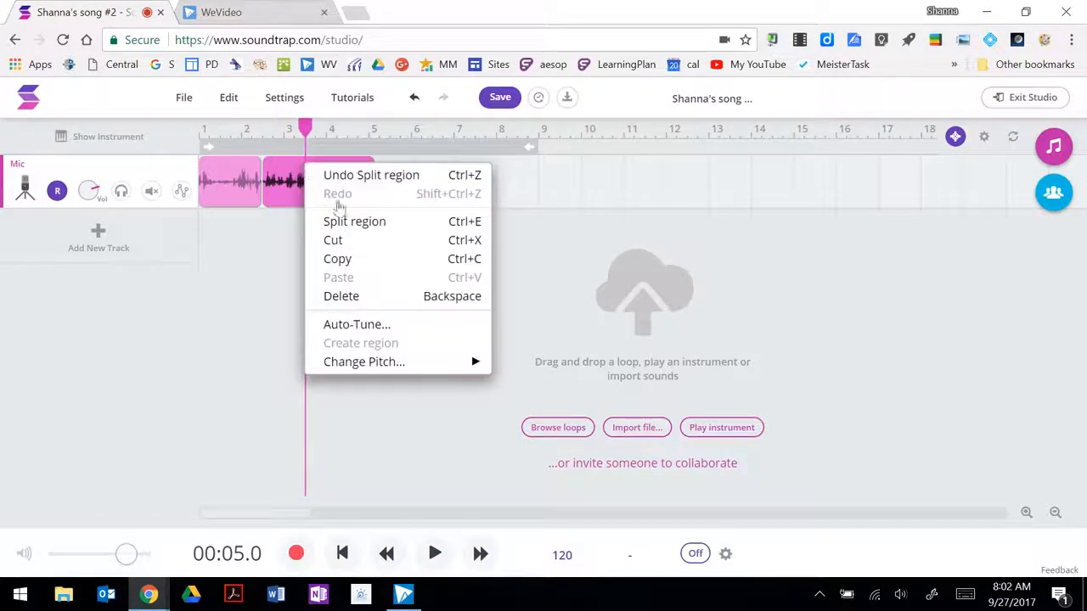
pyautogui.click(346, 221)
pyautogui.click(289, 187)
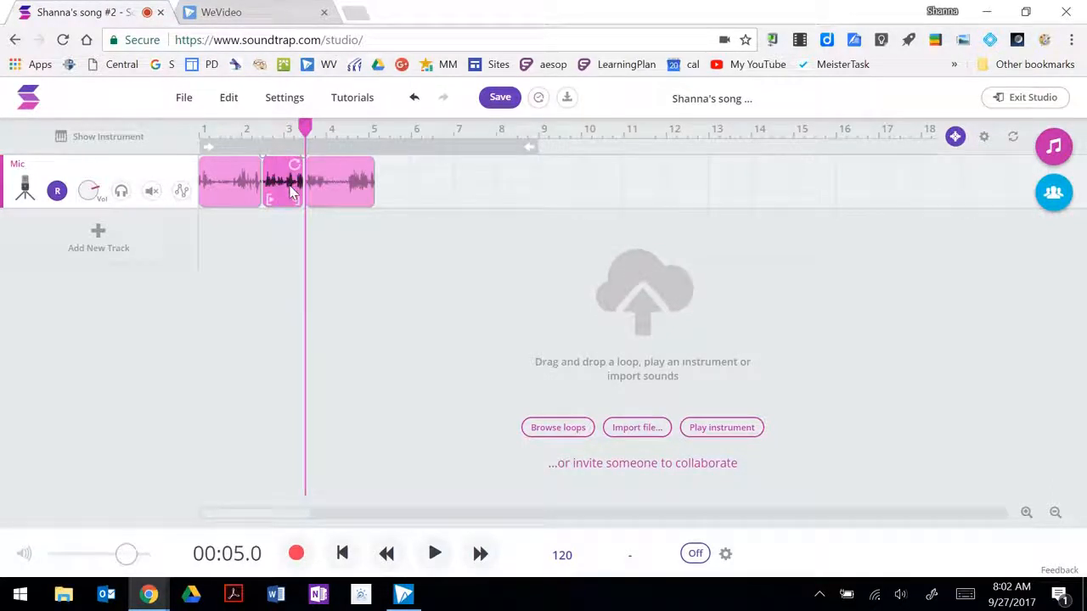
pyautogui.press('Delete')
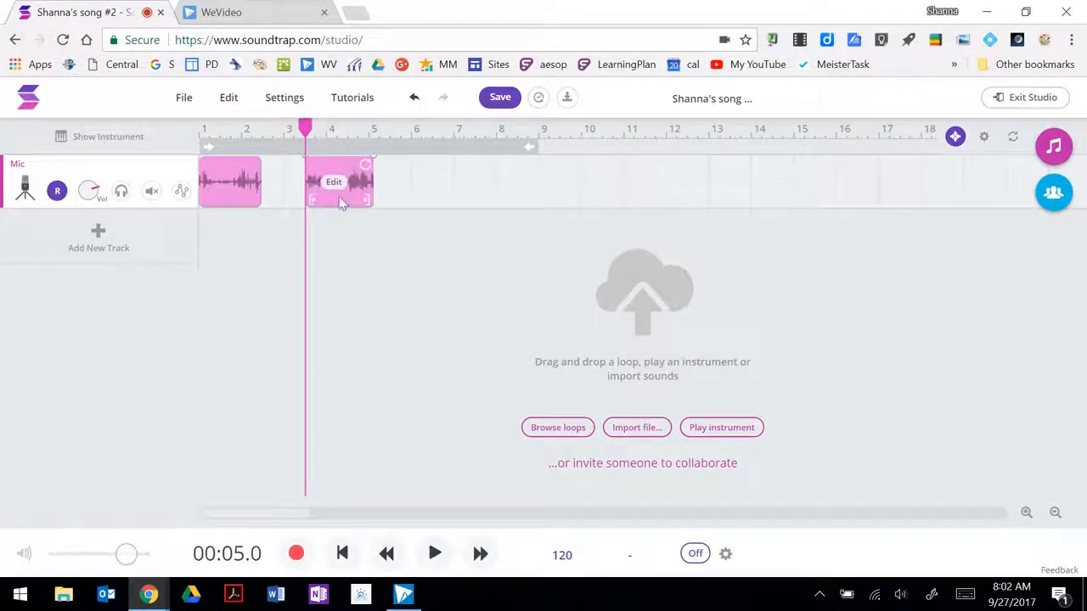
# Move the last voice region to about measure 12.5 and the first one to about measure 6.5 on the Mic track
pyautogui.moveTo(352, 199); pyautogui.dragTo(518, 221)
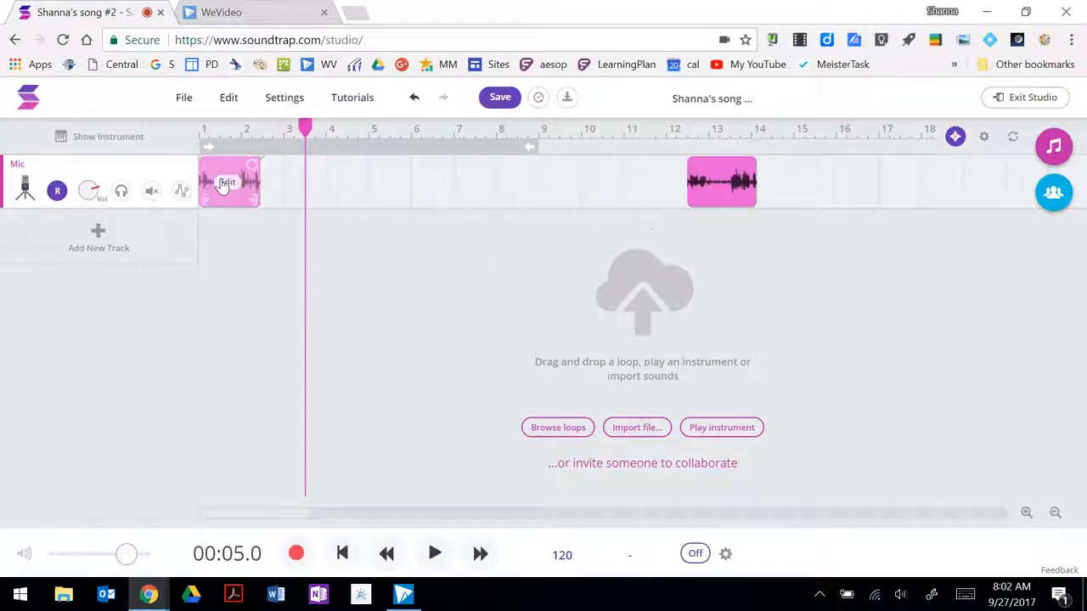
pyautogui.rightClick(223, 181)
pyautogui.click(234, 173)
pyautogui.click(401, 178)
pyautogui.moveTo(212, 191); pyautogui.dragTo(460, 214)
pyautogui.click(761, 187)
# Browse the loop library, preview the Guitar - Acoustic Finger C loop and add it as a new track
pyautogui.click(95, 240)
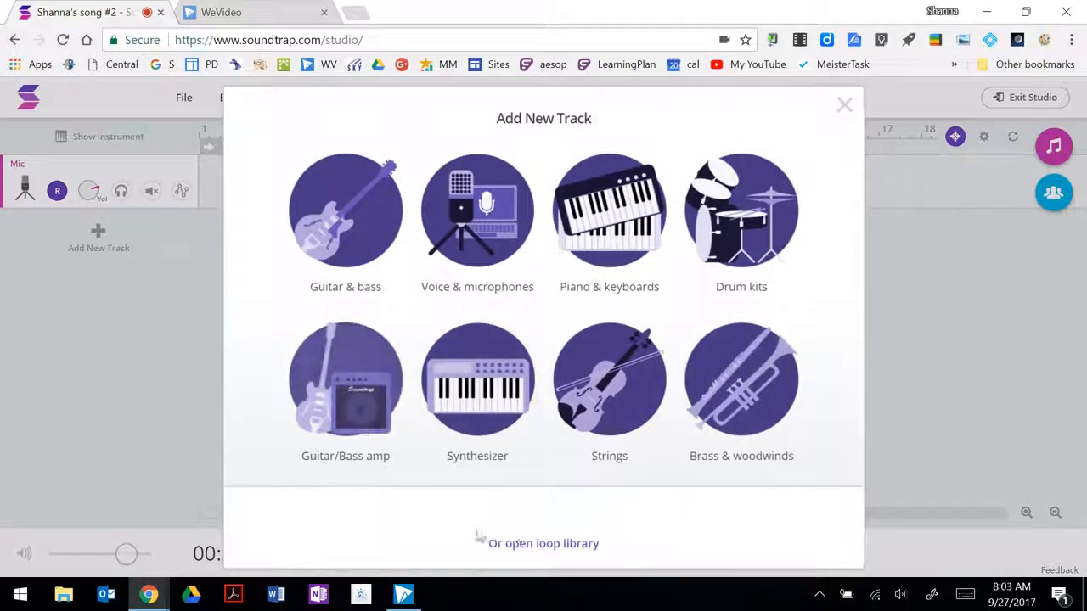
pyautogui.click(527, 545)
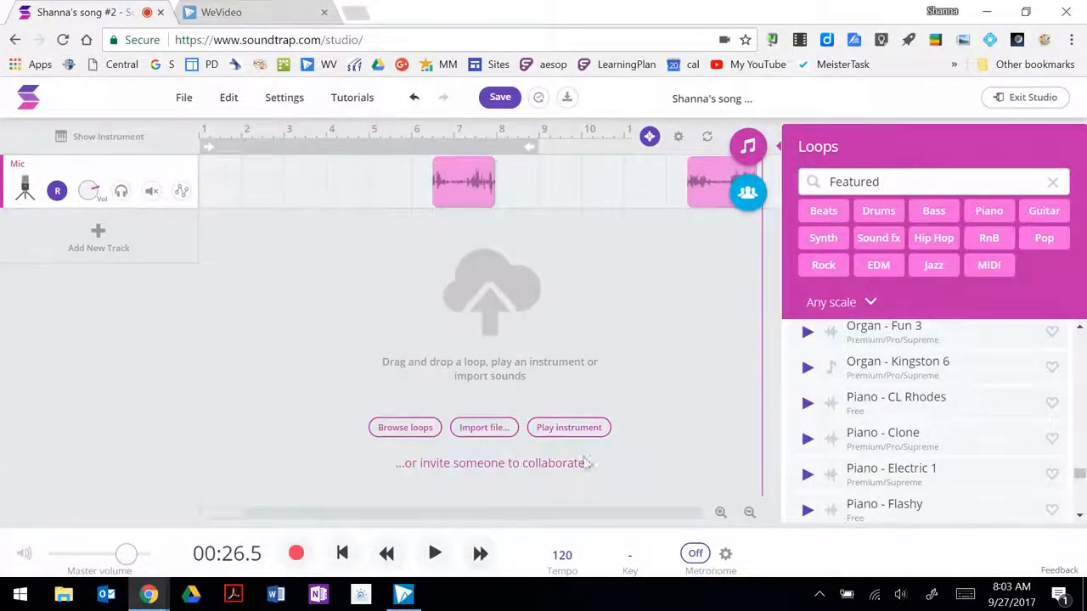
pyautogui.click(758, 154)
pyautogui.click(1040, 146)
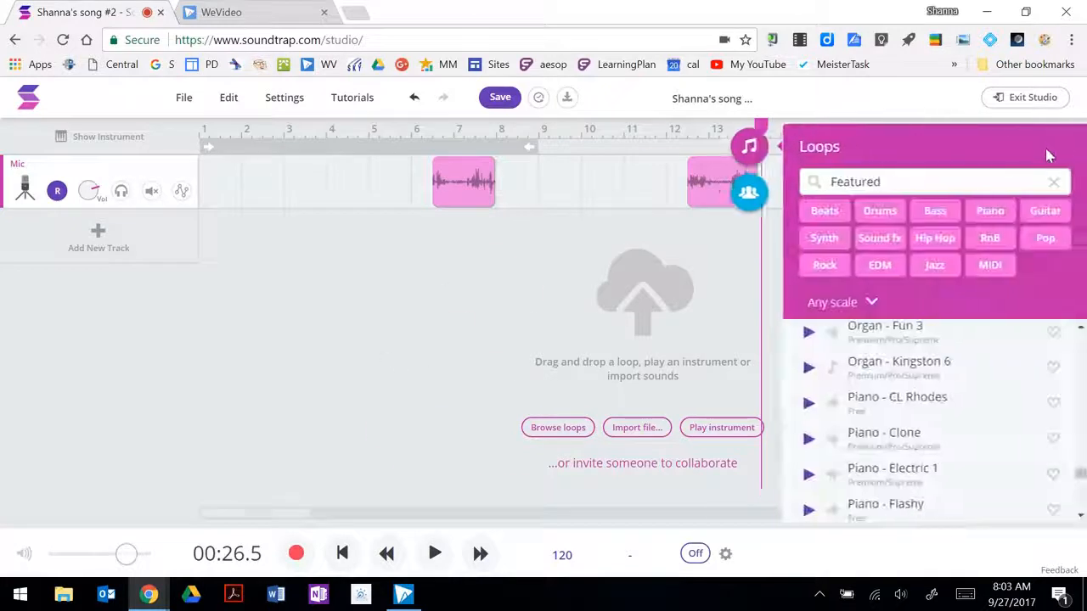
pyautogui.scroll(-10, 922, 352)
pyautogui.scroll(-10, 909, 378)
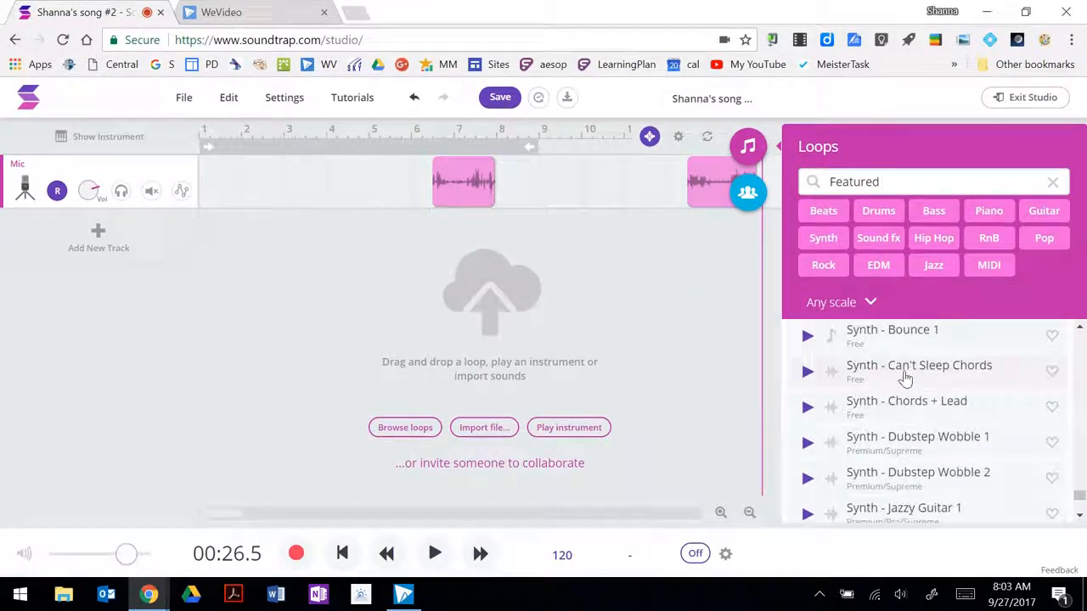
pyautogui.scroll(15, 894, 384)
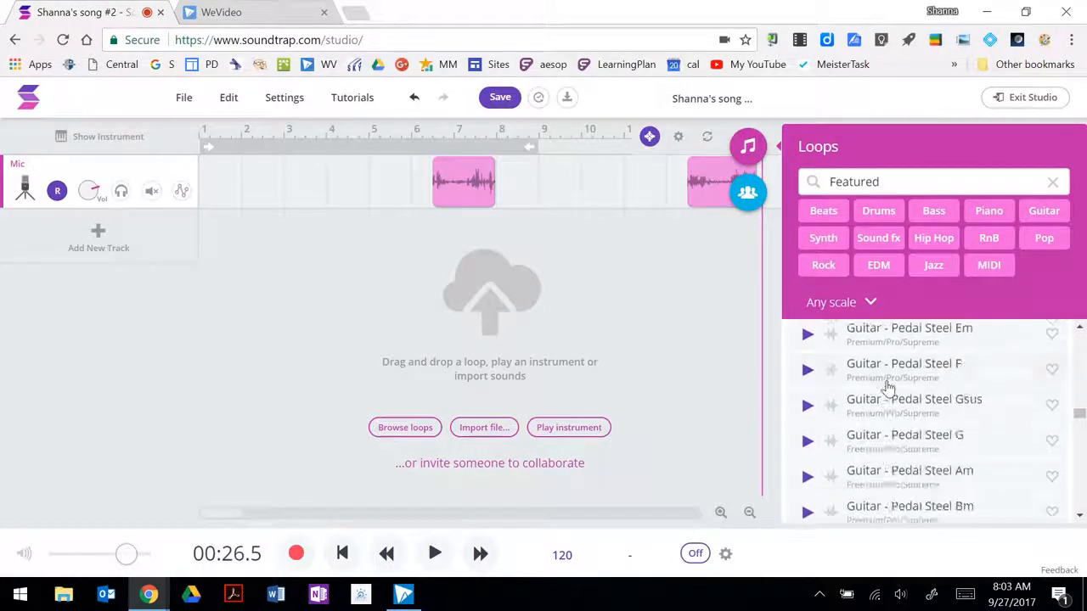
pyautogui.click(886, 389)
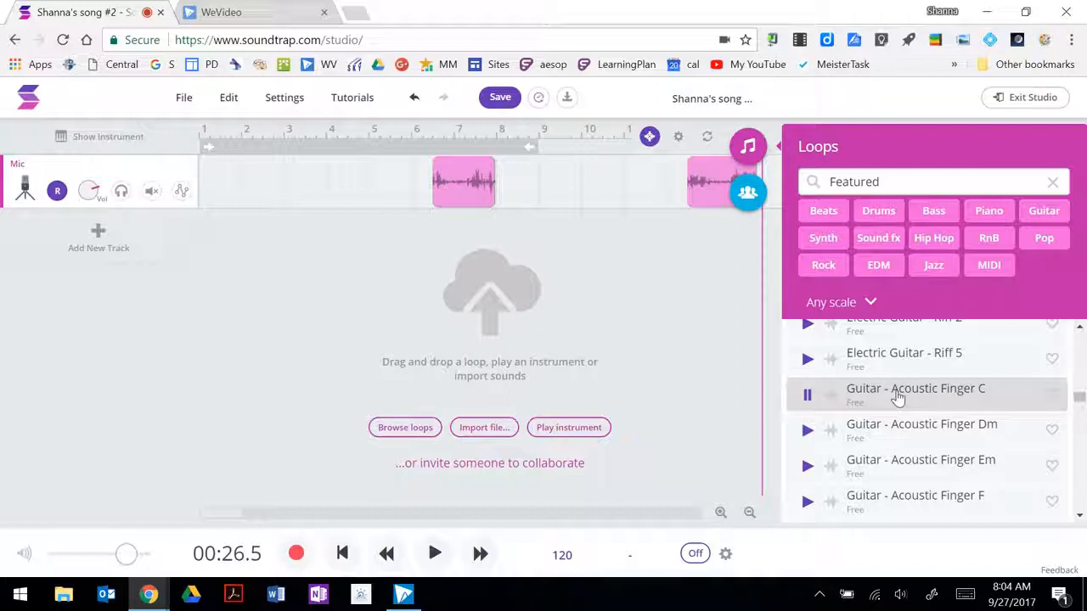
pyautogui.doubleClick(898, 397)
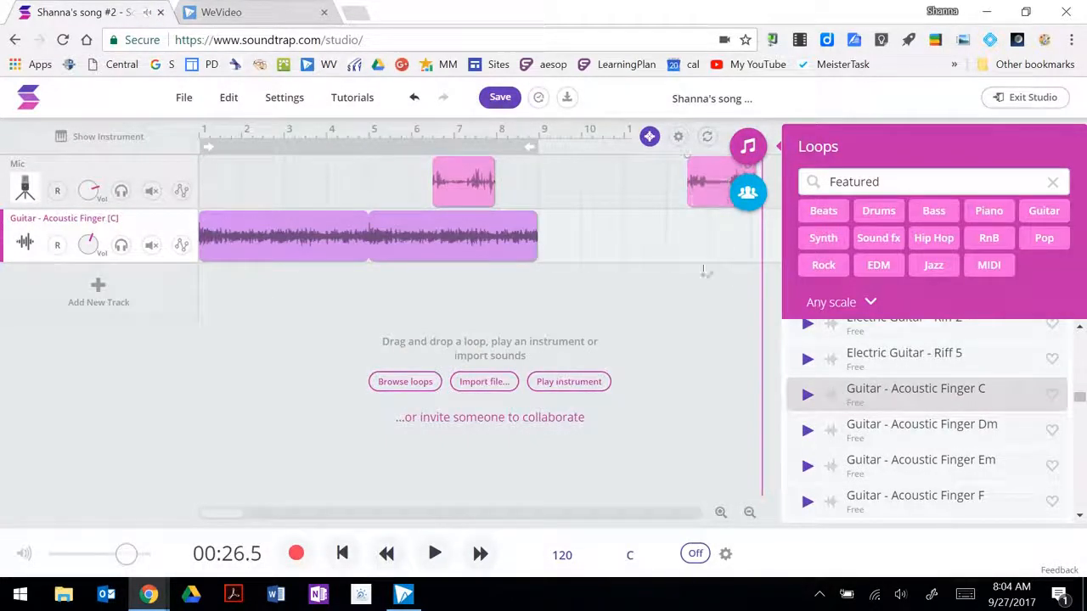
pyautogui.click(738, 157)
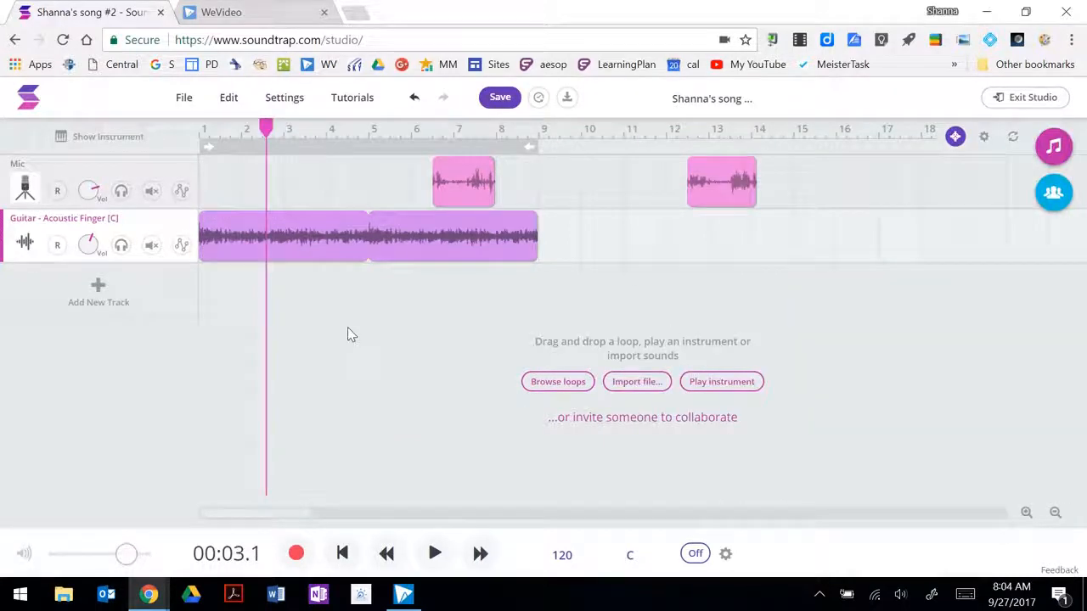
pyautogui.click(637, 384)
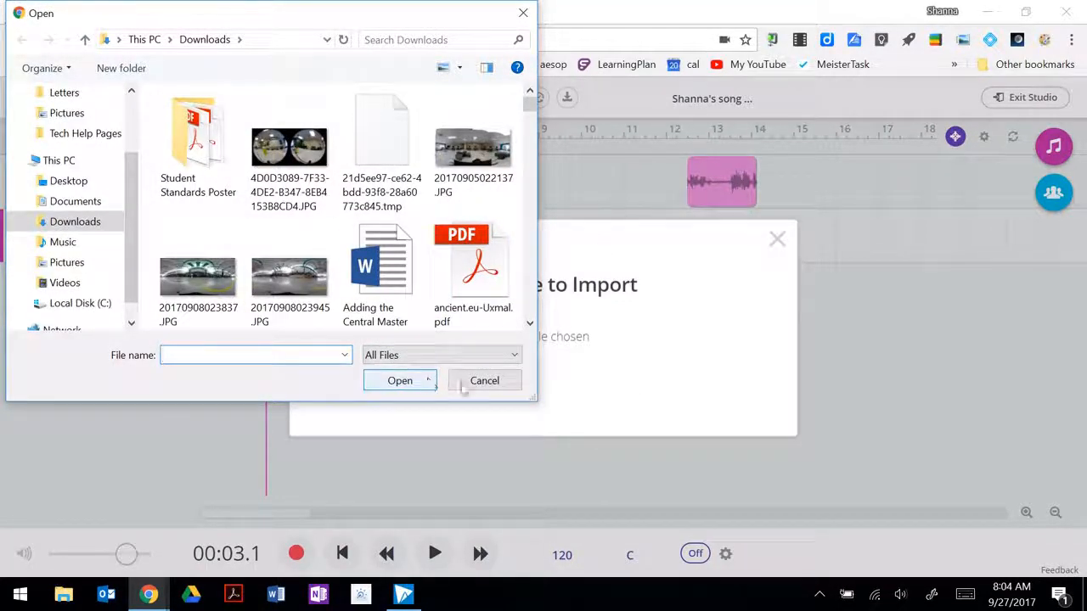
pyautogui.click(480, 382)
pyautogui.click(777, 240)
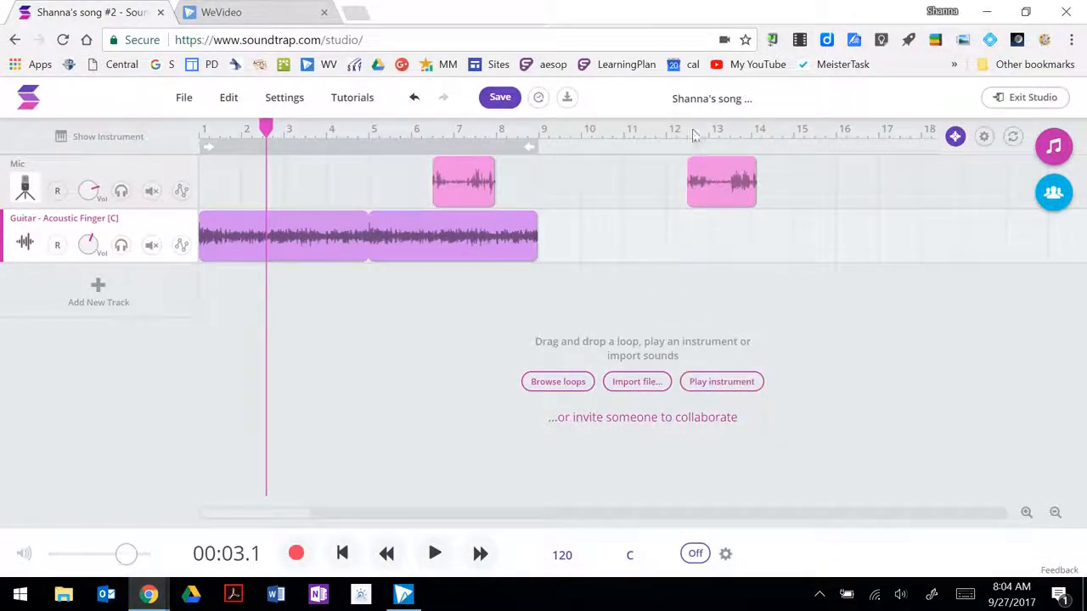
# Rename the project to "Practice Project 2" and save it
pyautogui.click(699, 101)
pyautogui.hotkey('ctrl', 'a')
pyautogui.write('Practice Project')
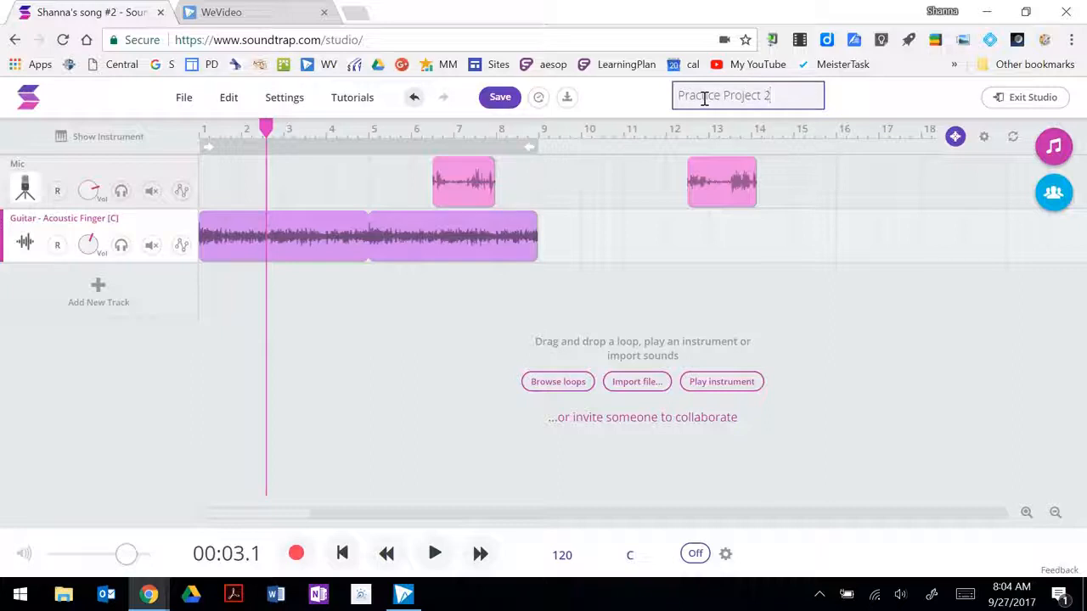
pyautogui.click(497, 97)
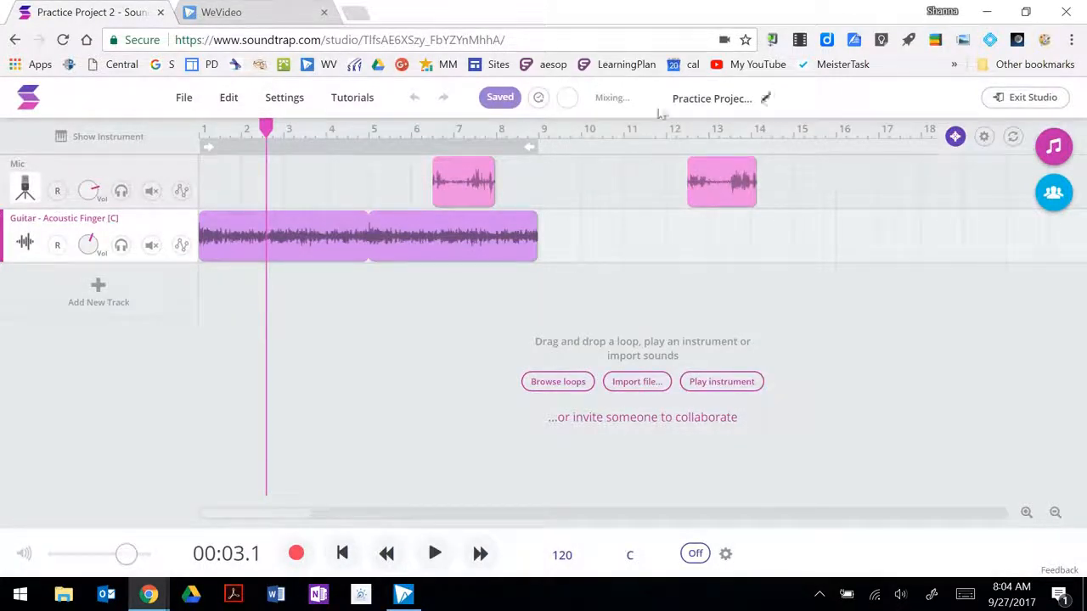
# Exit the studio and expand the details of Practice Project 2 in My Projects
pyautogui.click(1046, 99)
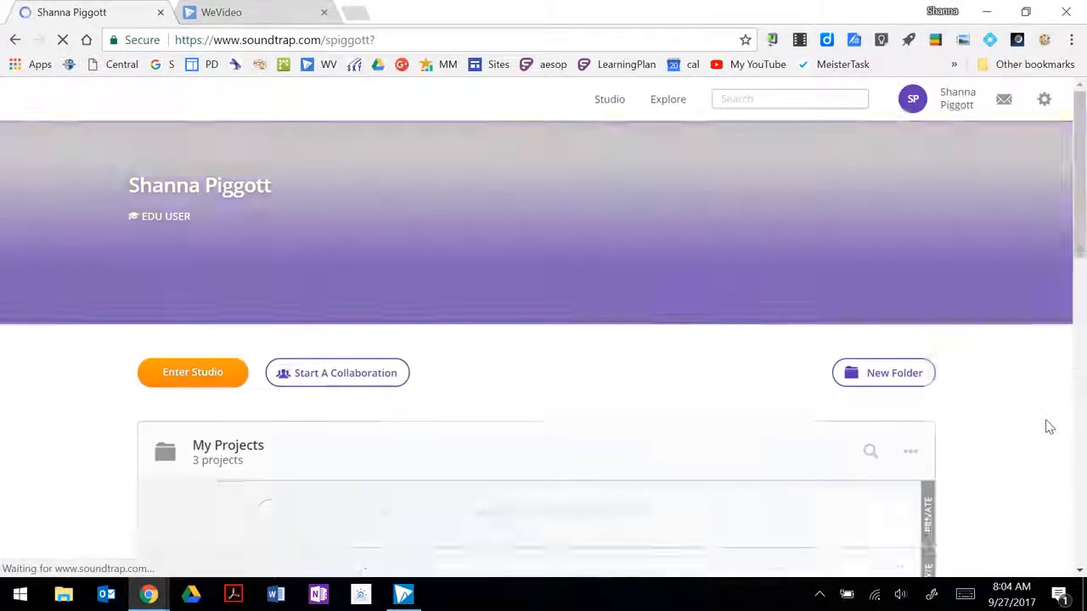
pyautogui.scroll(-4, 671, 262)
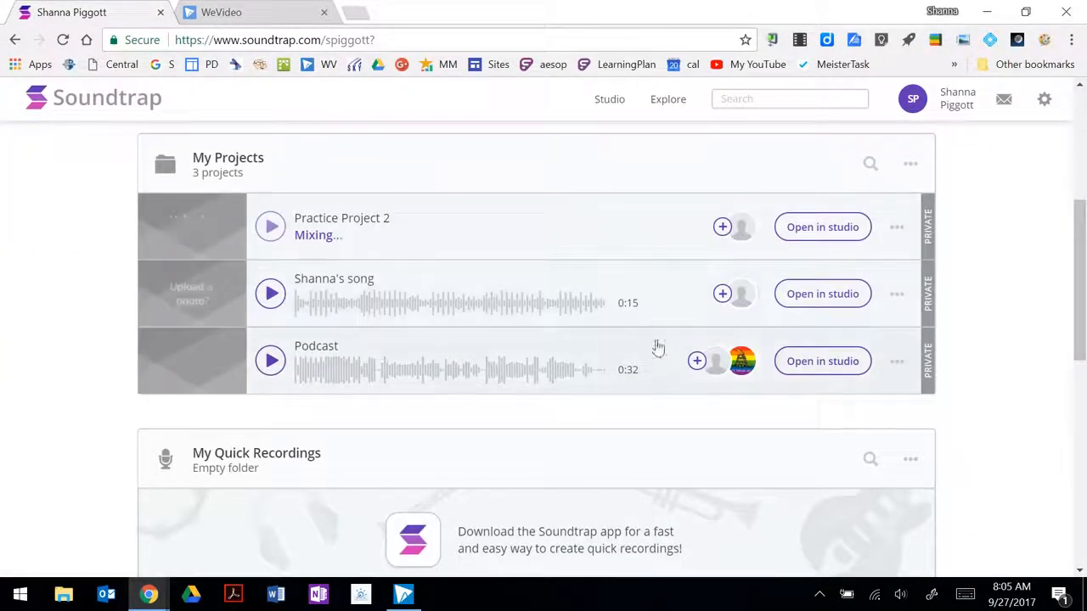
pyautogui.click(523, 224)
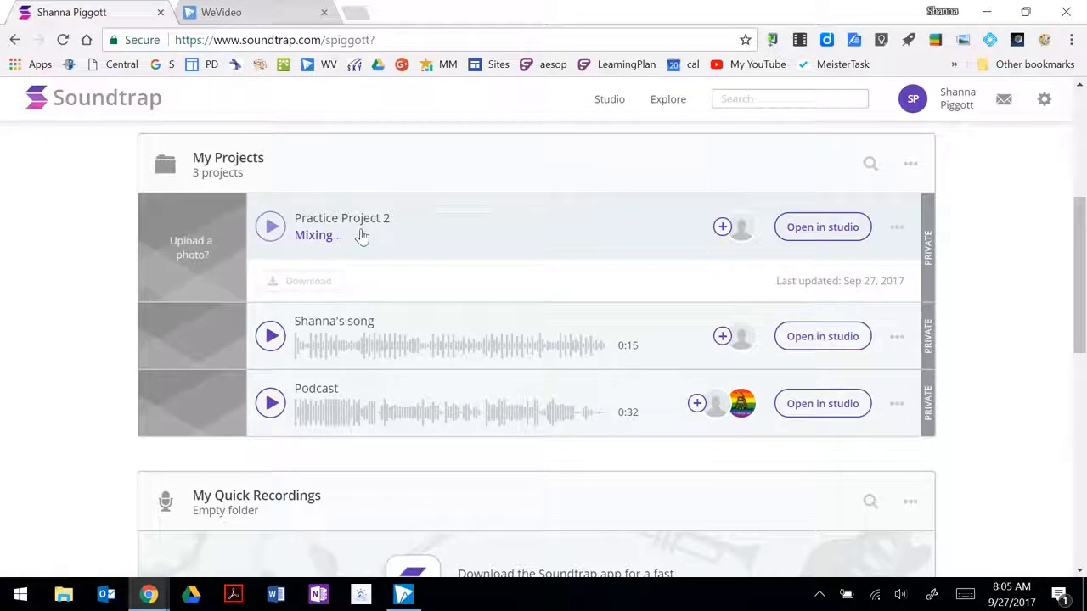